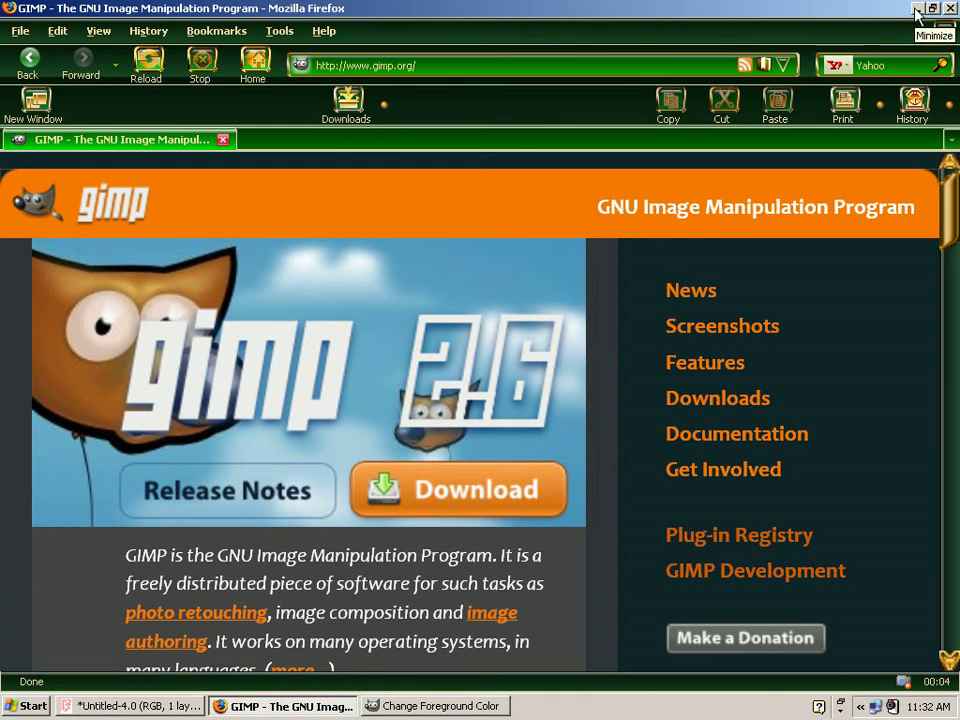
Minimize Firefox to bring the GIMP drawing Untitled-4.0 into view.
click(917, 12)
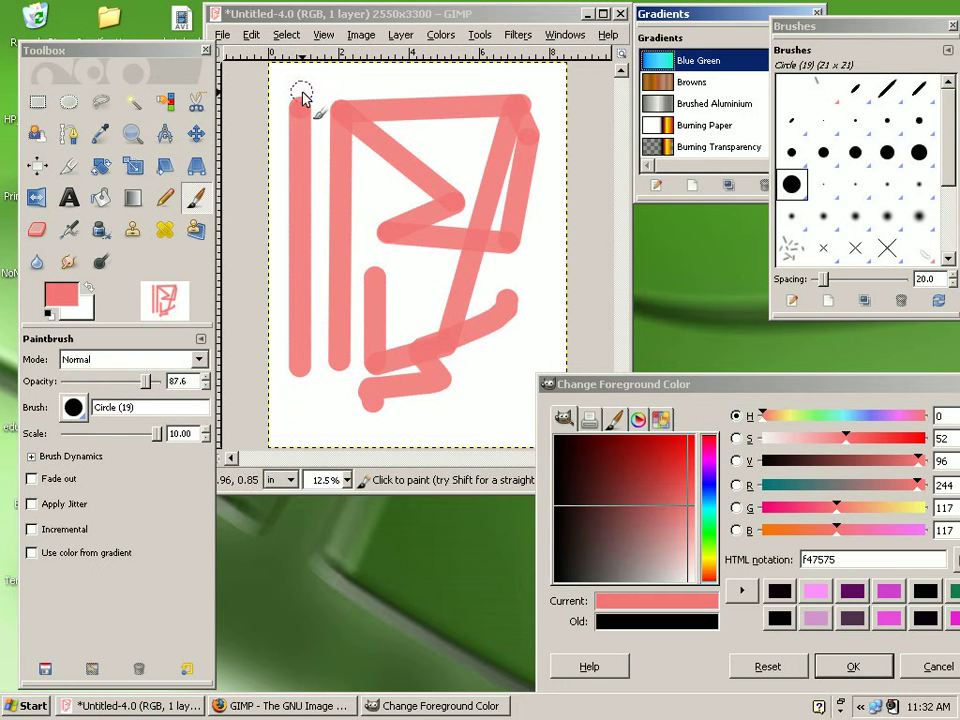
Close the Change Foreground Color dialog and the Brushes panel, leaving black as foreground.
drag(776, 388, 621, 353)
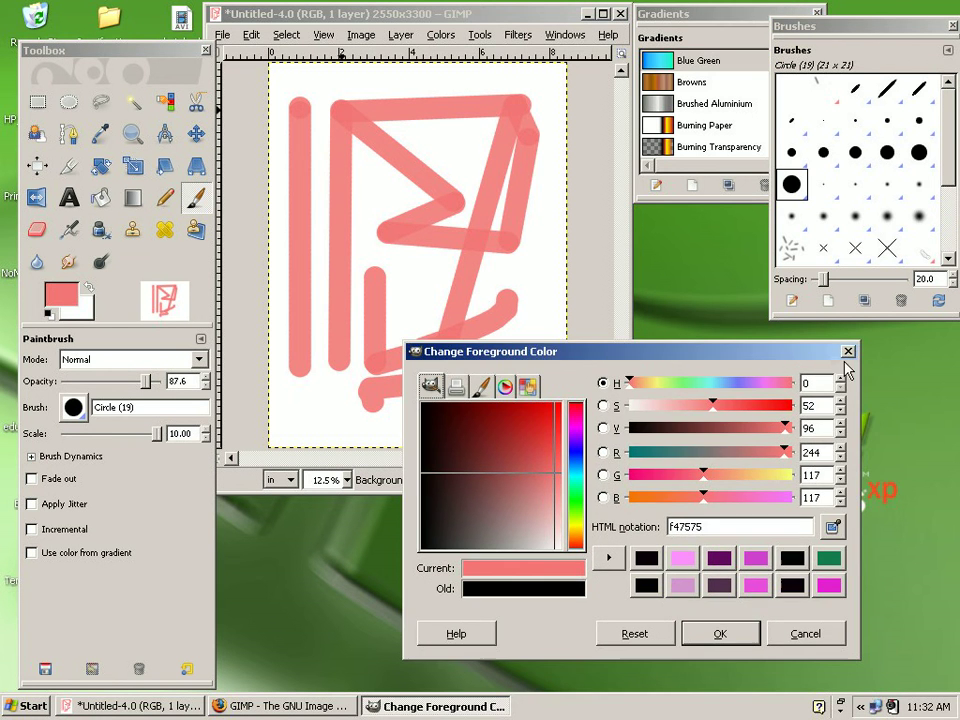
click(849, 349)
drag(911, 30, 825, 91)
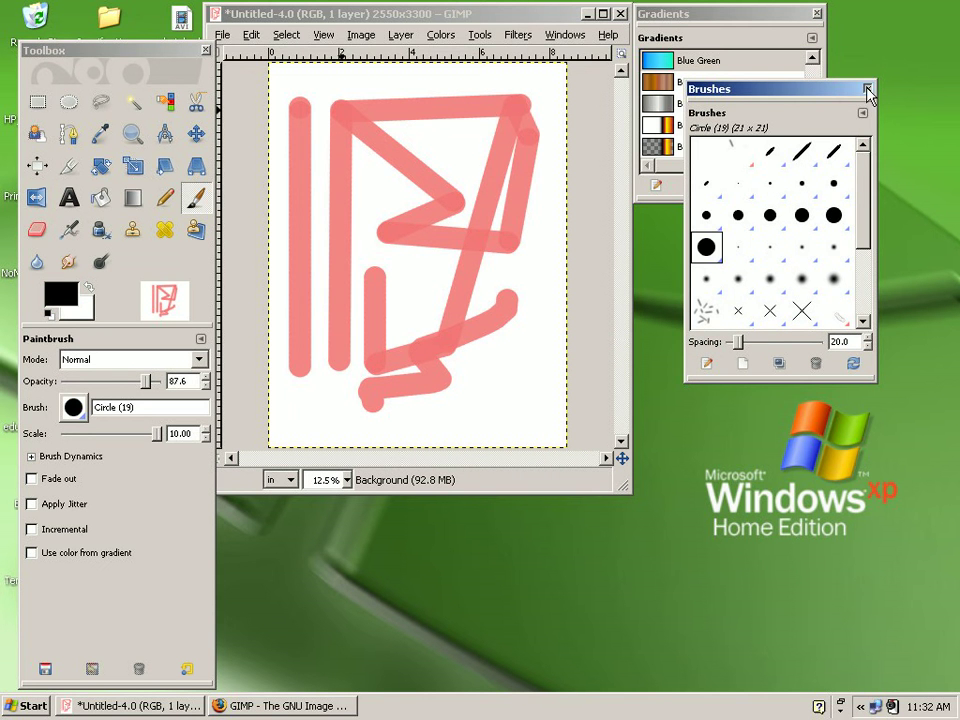
click(868, 88)
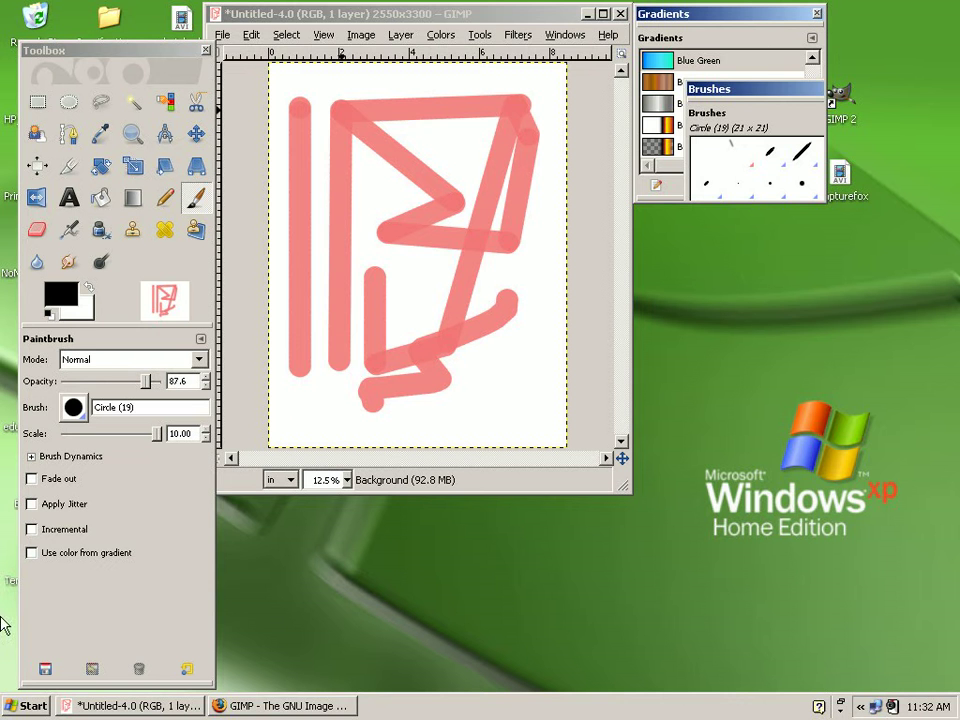
Close the Gradients panel, recentre the image window, and undo the last Paintbrush stroke.
click(255, 62)
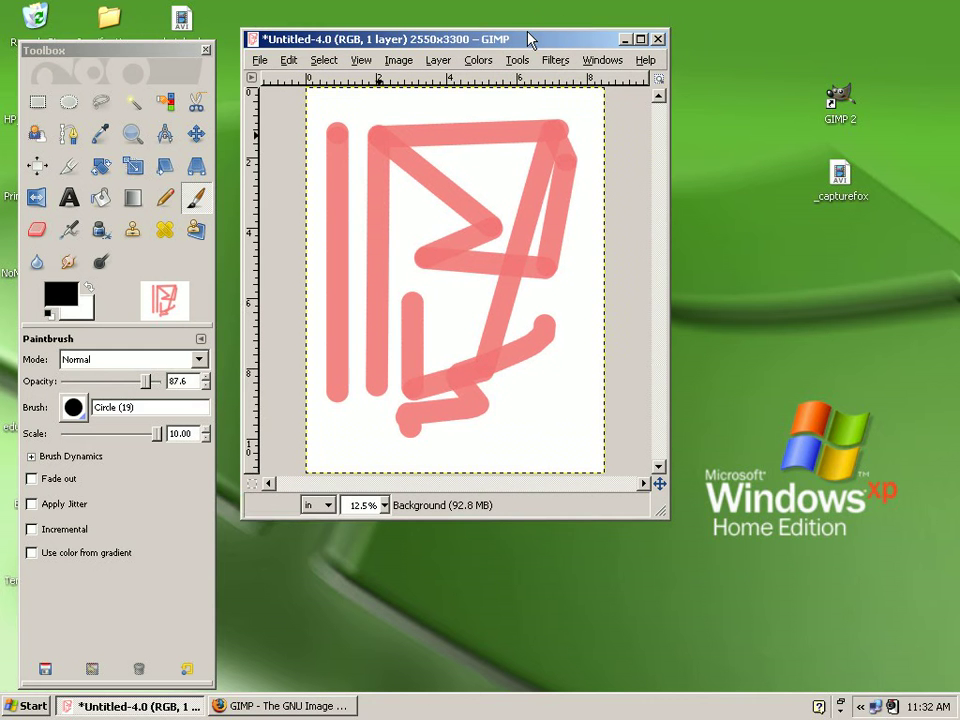
drag(530, 39, 592, 107)
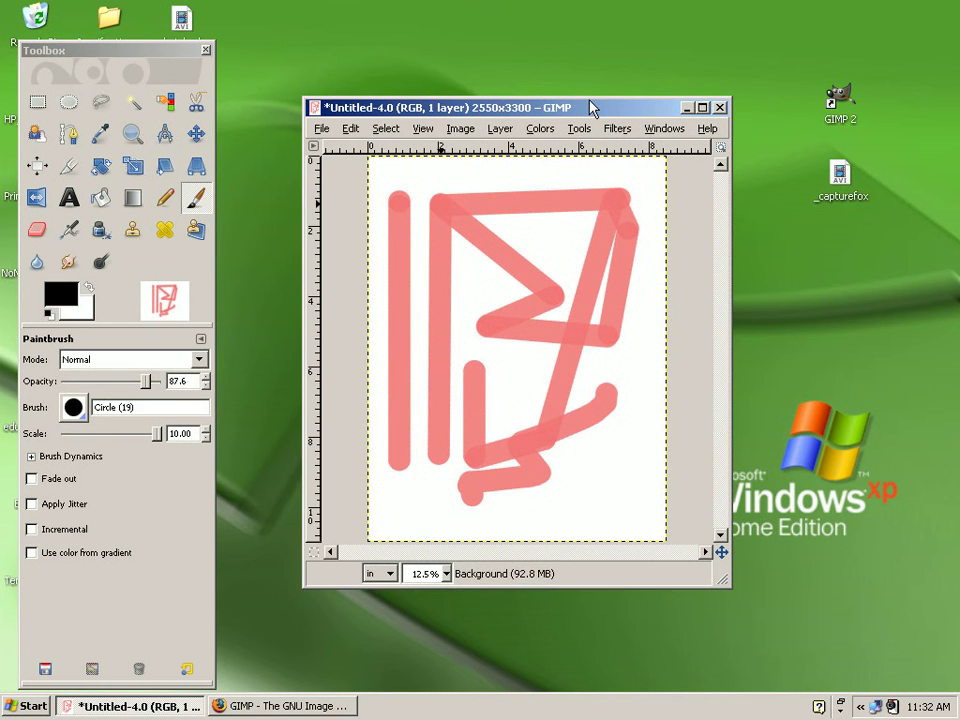
click(350, 129)
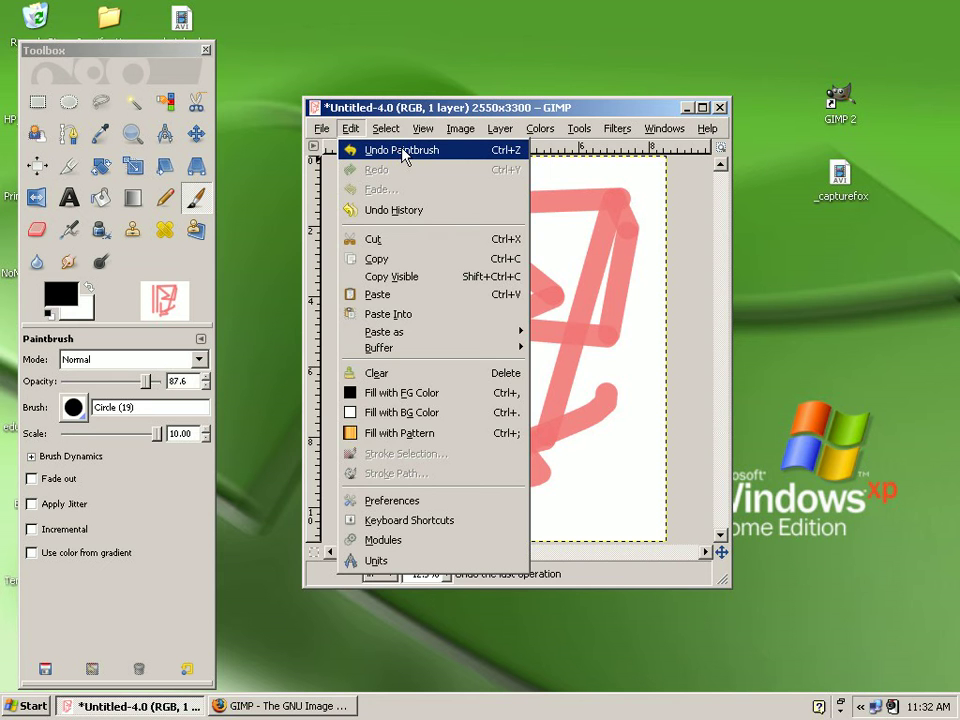
click(400, 154)
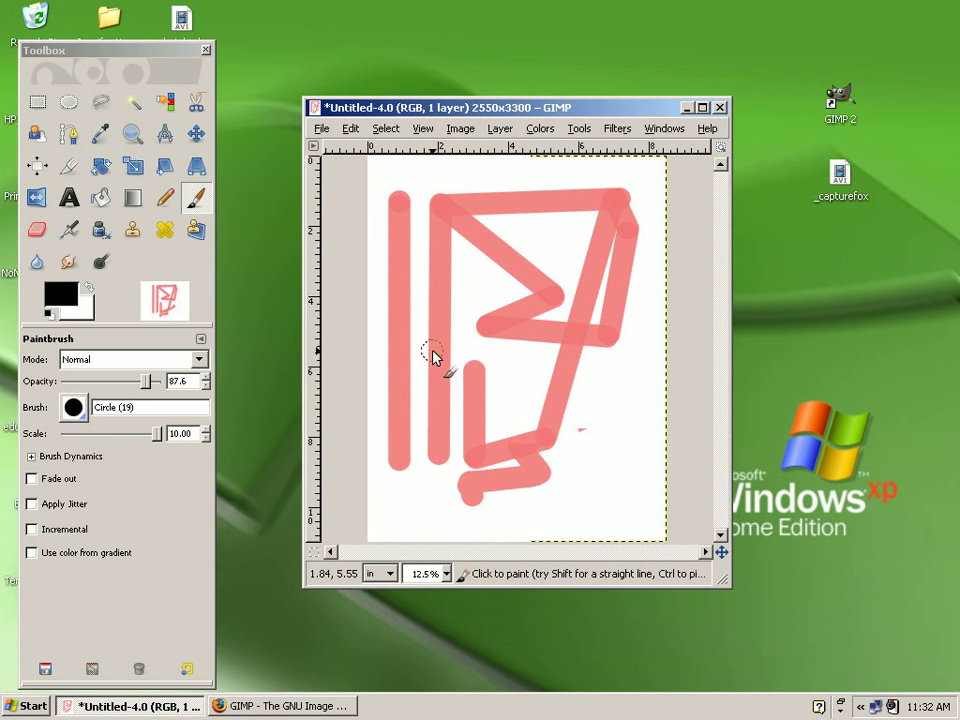
Redo the undone Paintbrush stroke from the Edit menu.
click(350, 129)
click(387, 171)
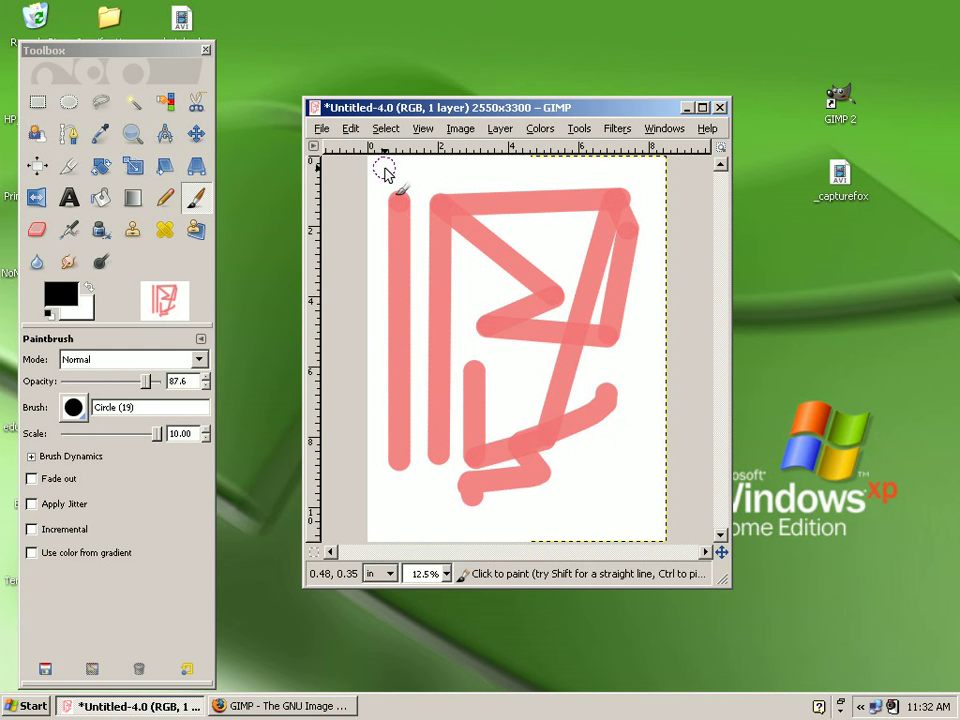
click(350, 129)
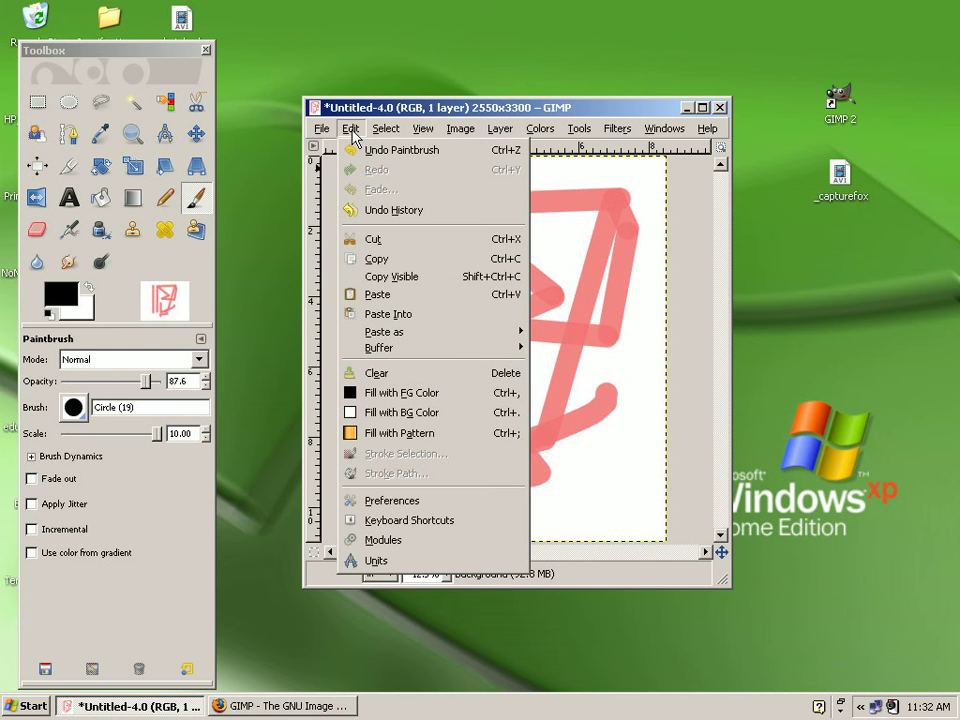
Open Undo History beside the canvas and scroll its list up to [ Base Image ].
click(404, 212)
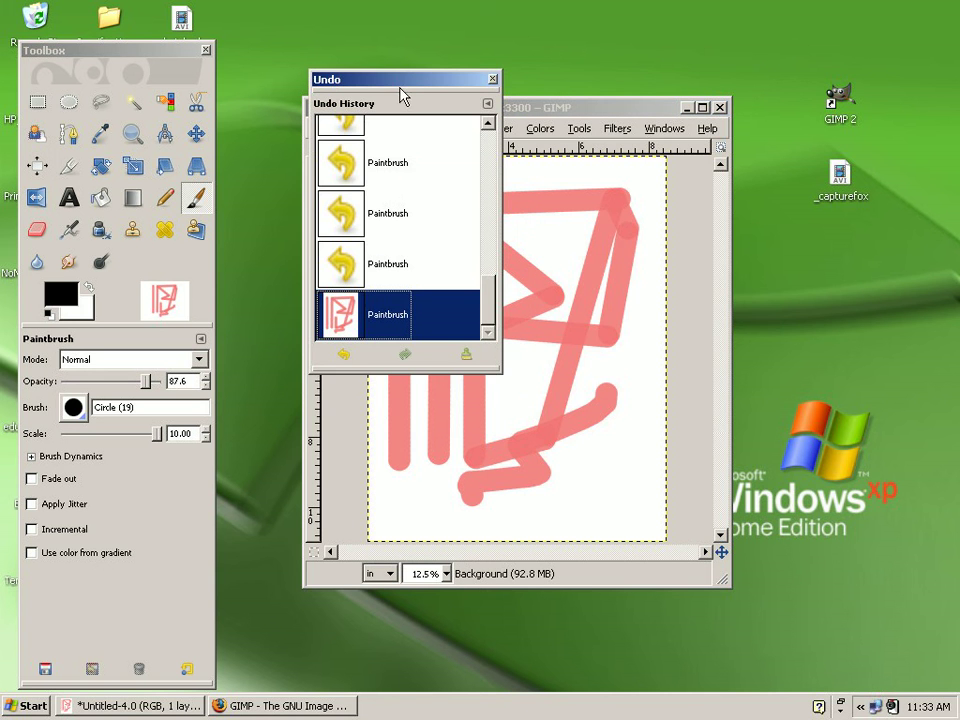
mouse_move(401, 86)
mouse_down()
mouse_move(727, 96)
mouse_move(629, 189)
mouse_move(616, 240)
mouse_move(745, 220)
mouse_move(634, 189)
mouse_move(564, 188)
mouse_up()
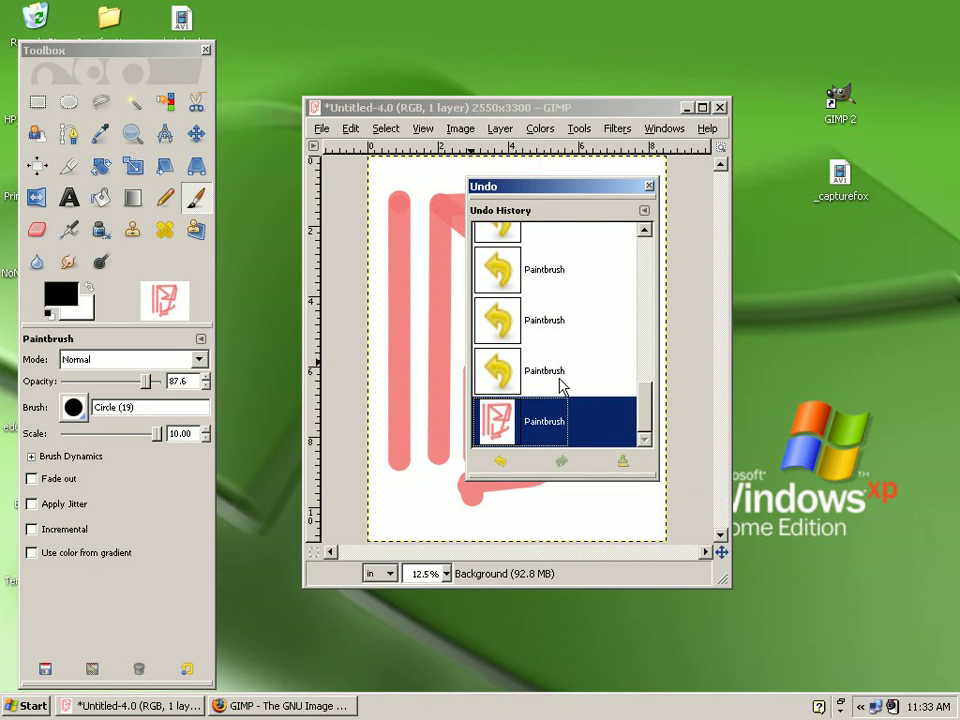
scroll(583, 428, up, 5)
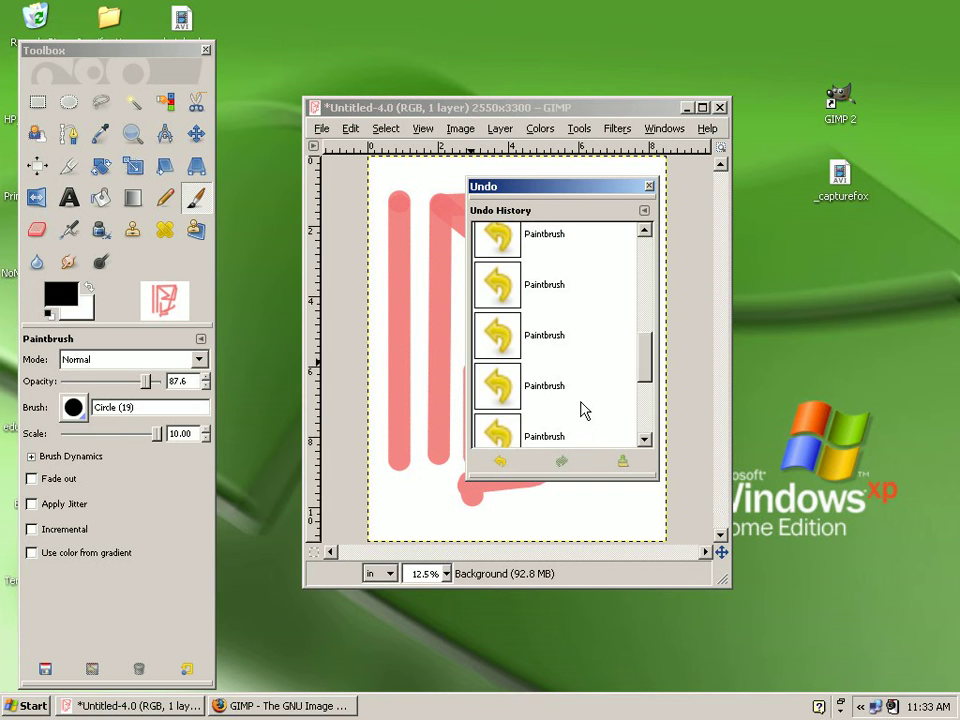
scroll(583, 380, up, 3)
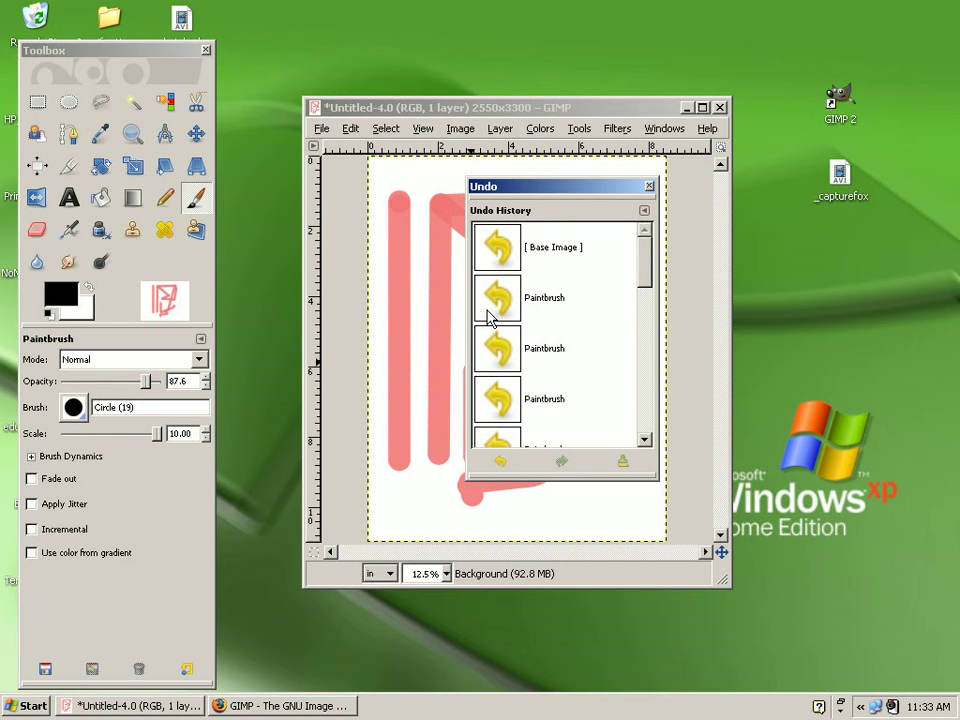
drag(560, 195, 673, 206)
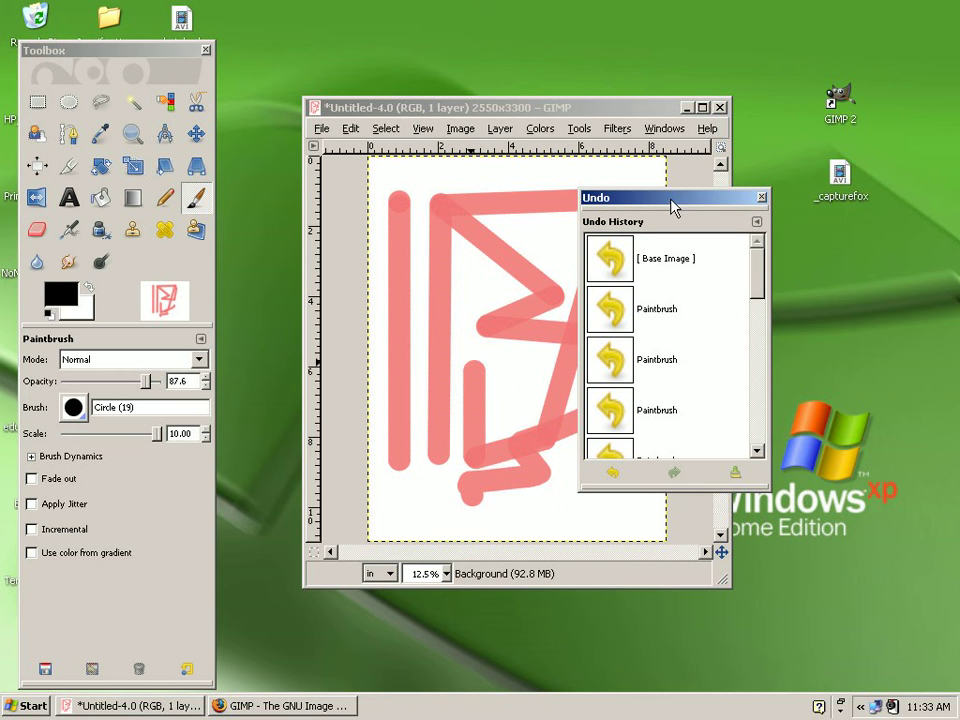
Jump between Undo History entries, from Base Image through later Paintbrush states, to restore pink strokes.
click(655, 266)
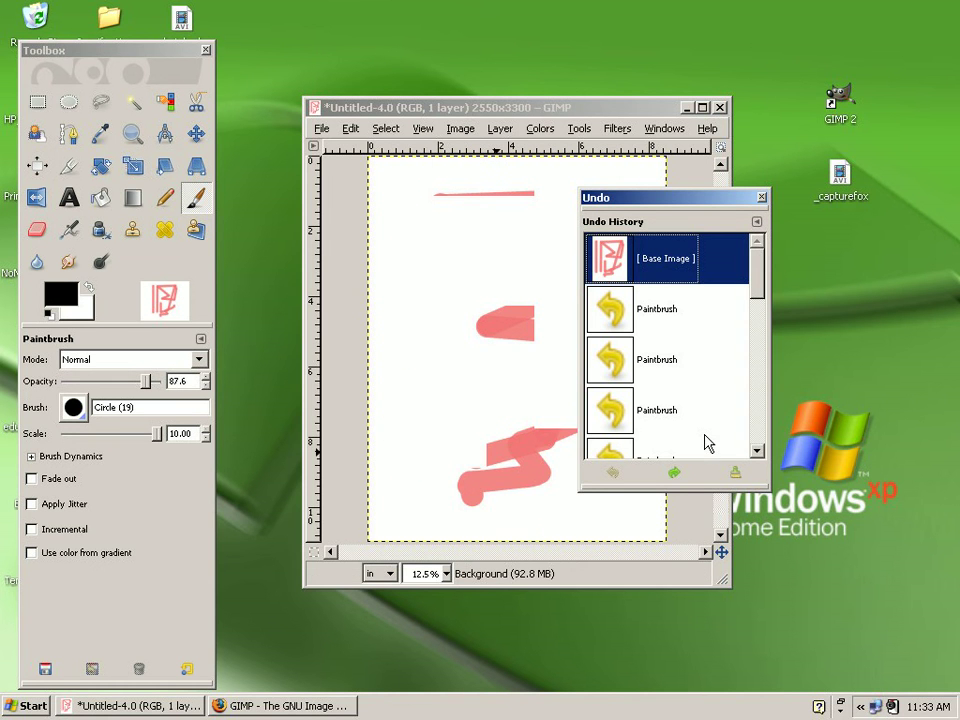
click(618, 416)
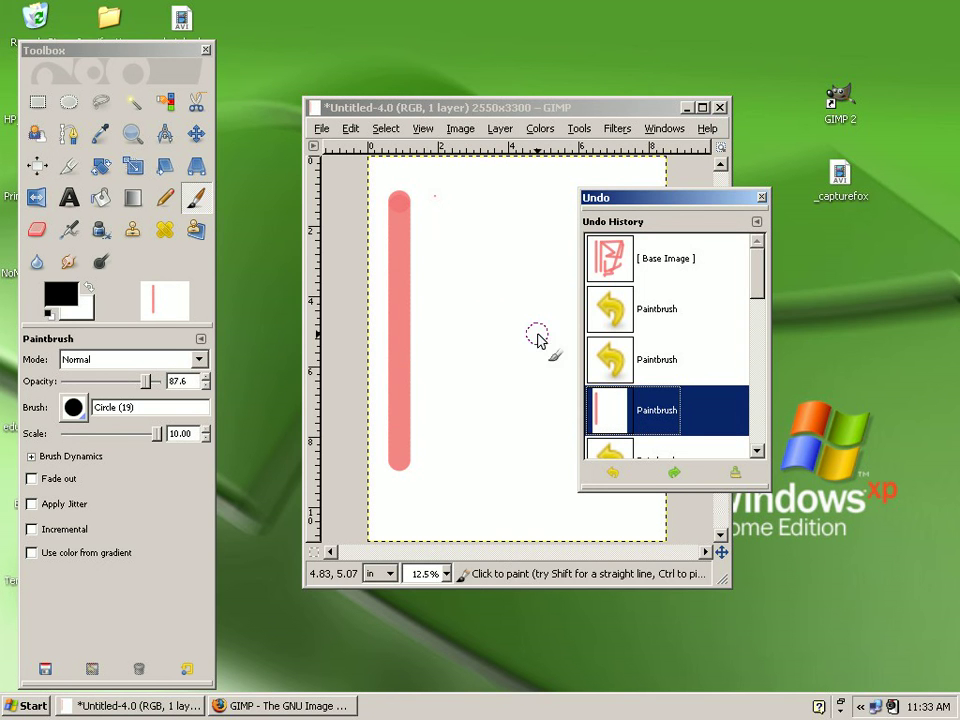
scroll(622, 362, down, 1)
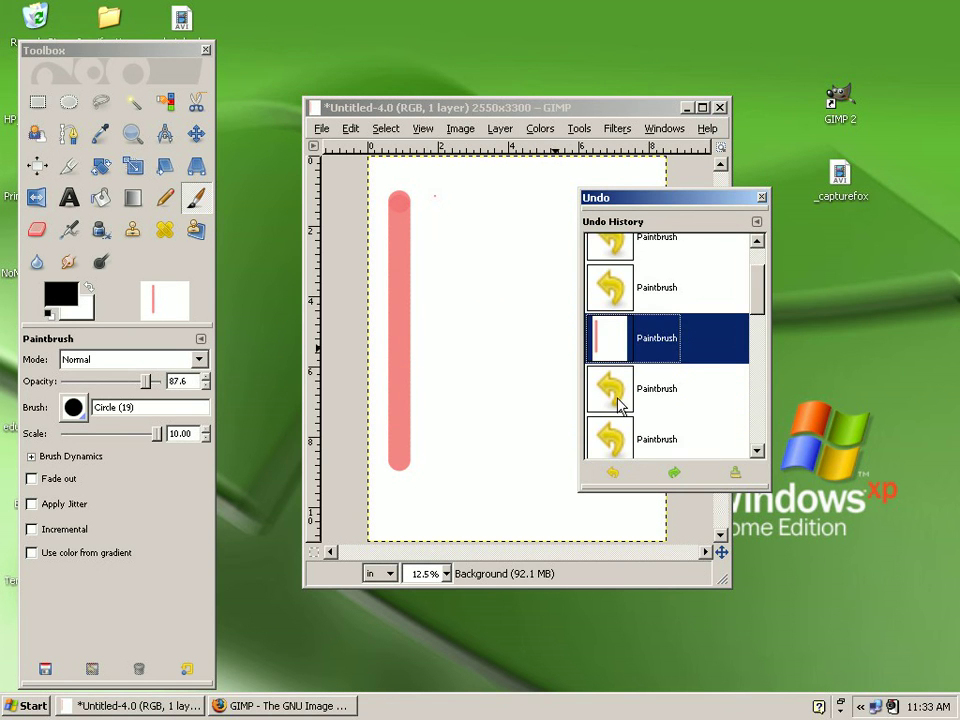
click(627, 400)
scroll(650, 415, down, 1)
scroll(665, 430, down, 2)
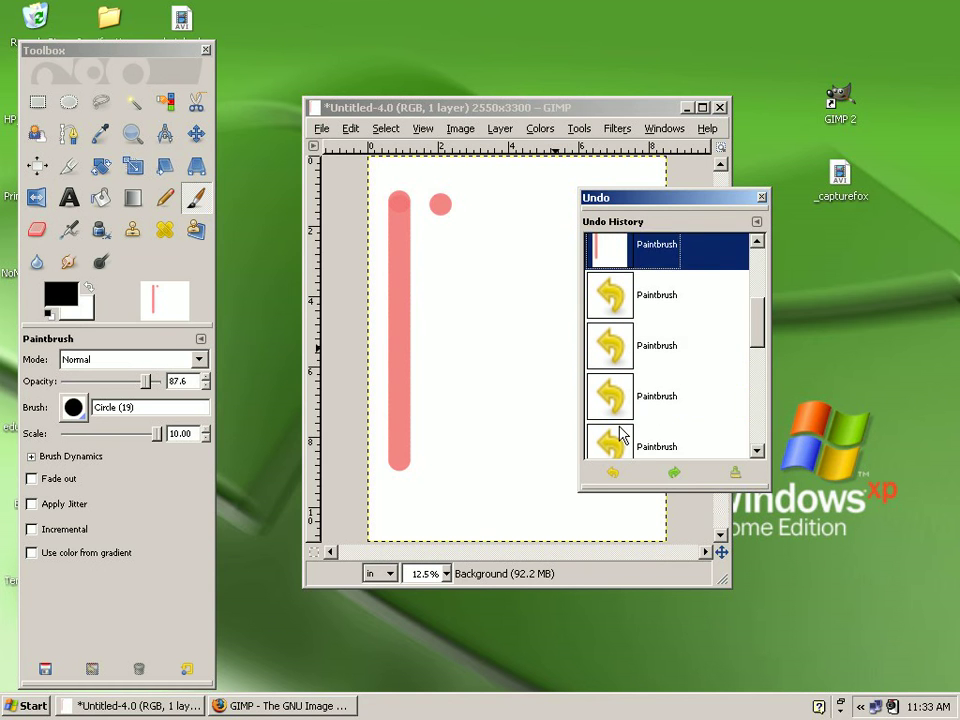
click(611, 433)
scroll(695, 413, down, 1)
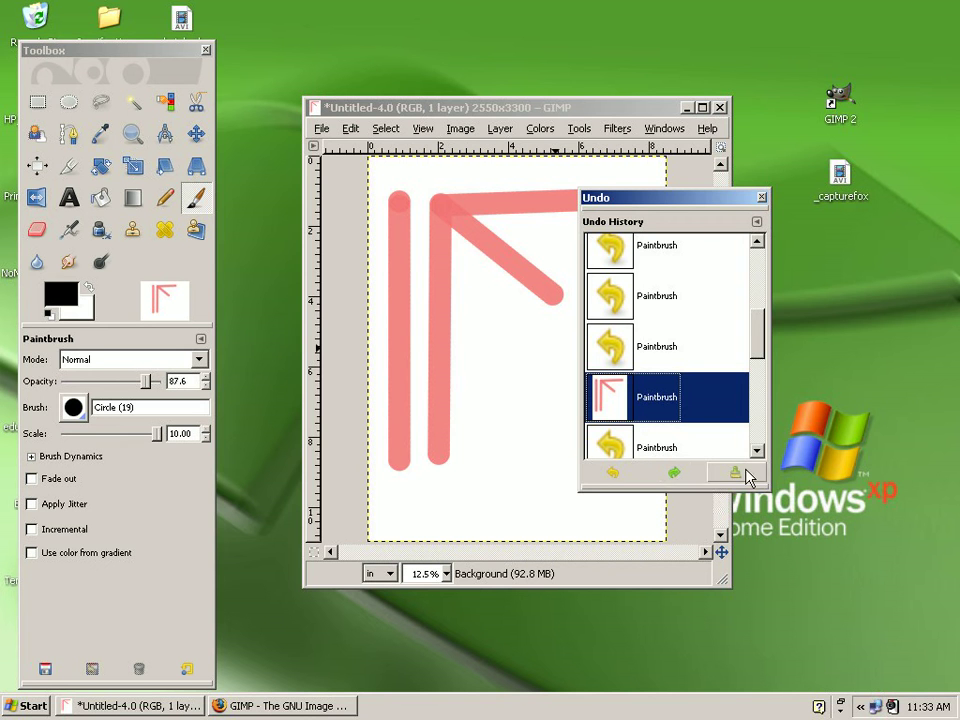
drag(680, 195, 548, 187)
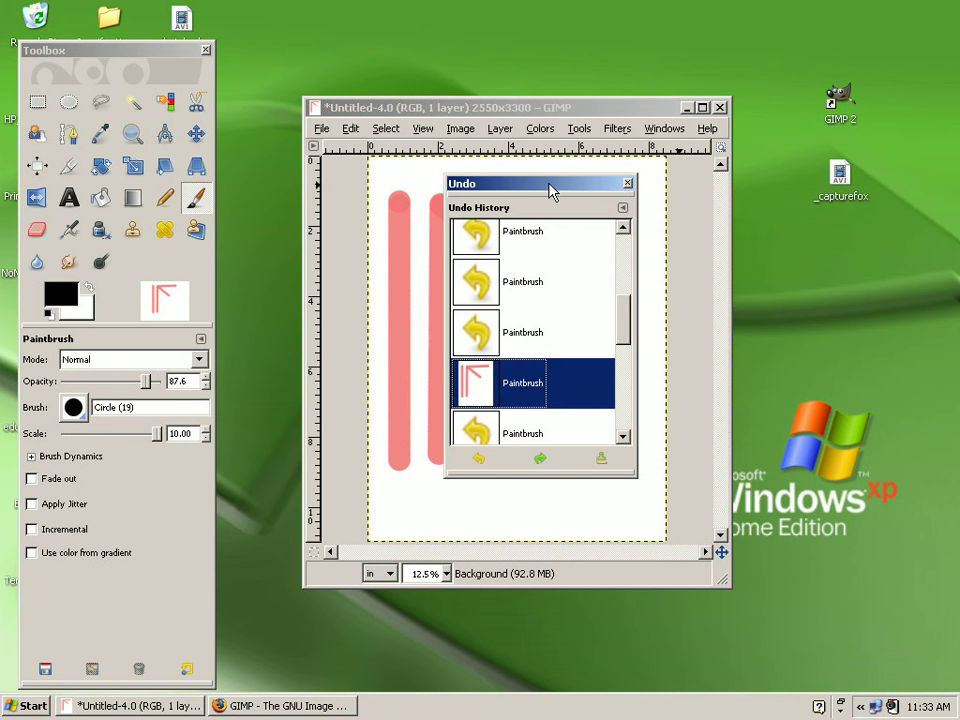
Clear the undo history and confirm, leaving only [ Base Image ] and 75.9 MB used.
click(602, 460)
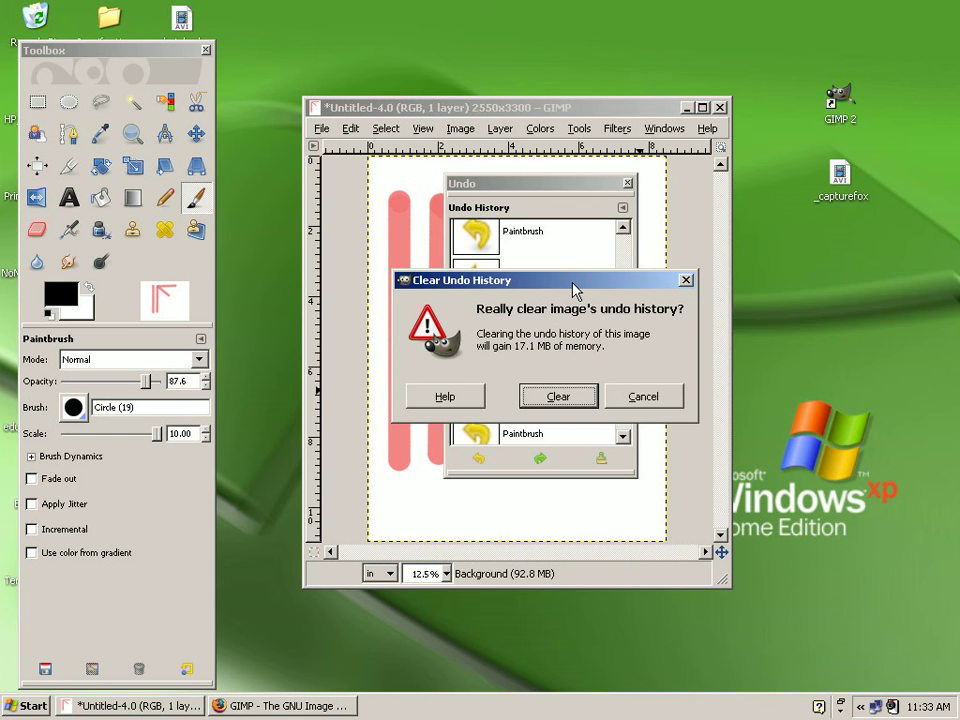
drag(572, 284, 792, 232)
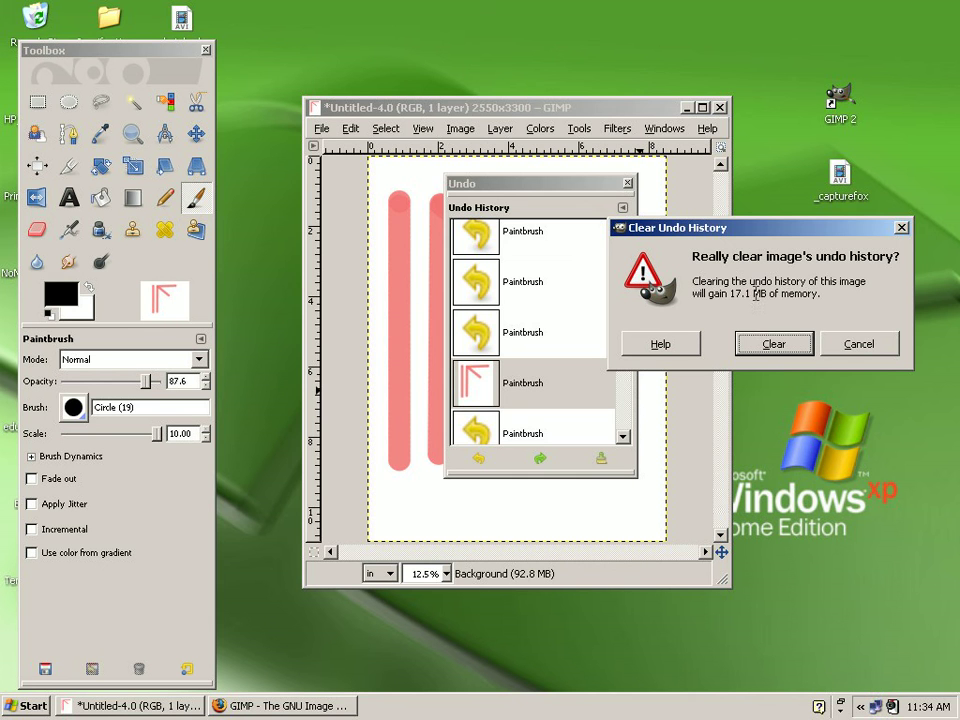
click(761, 343)
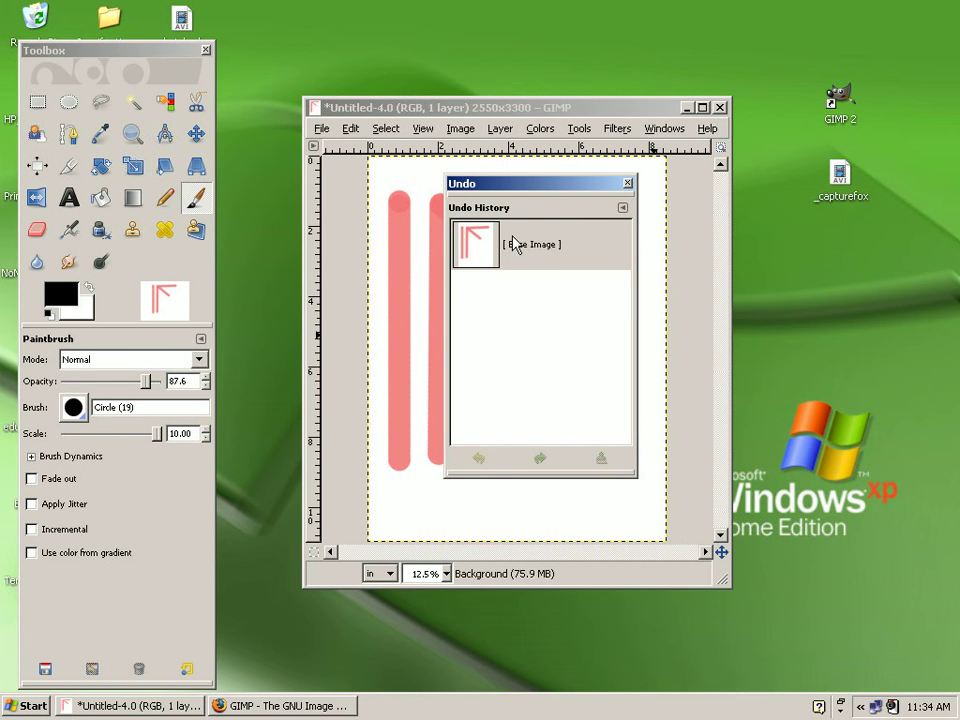
Check the Edit menu's undo state, then paint black vertical and horizontal Paintbrush strokes.
drag(543, 189, 774, 185)
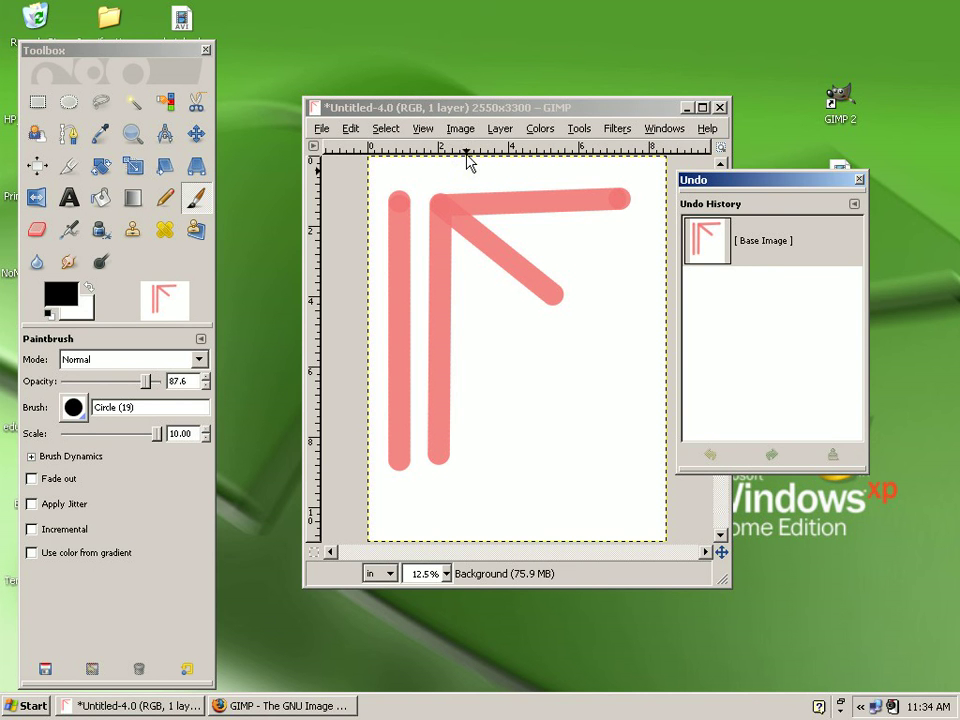
click(349, 130)
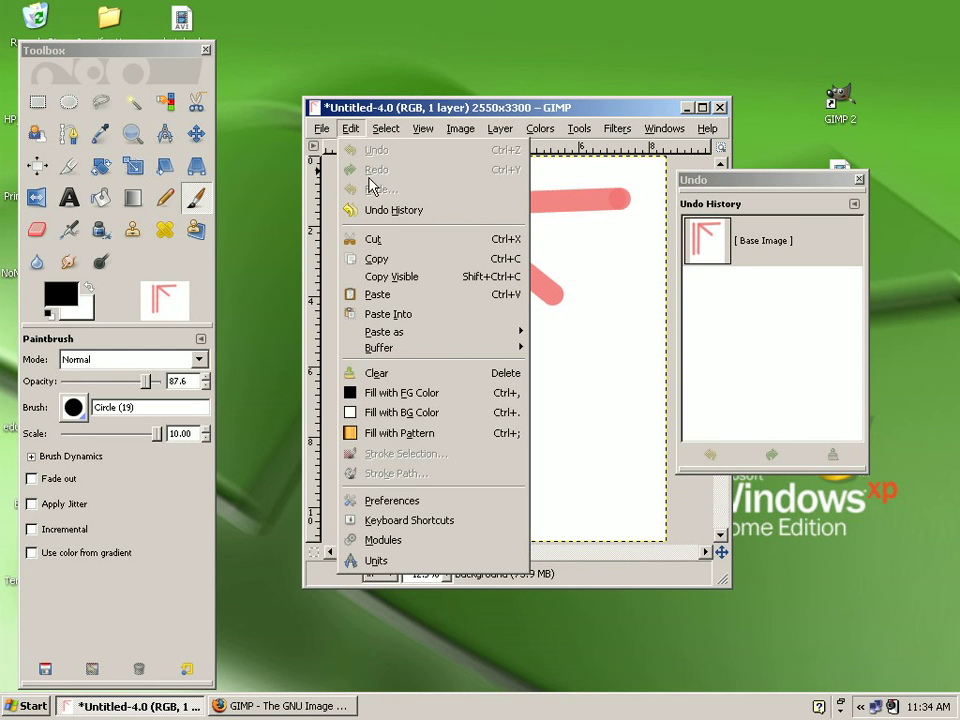
click(349, 132)
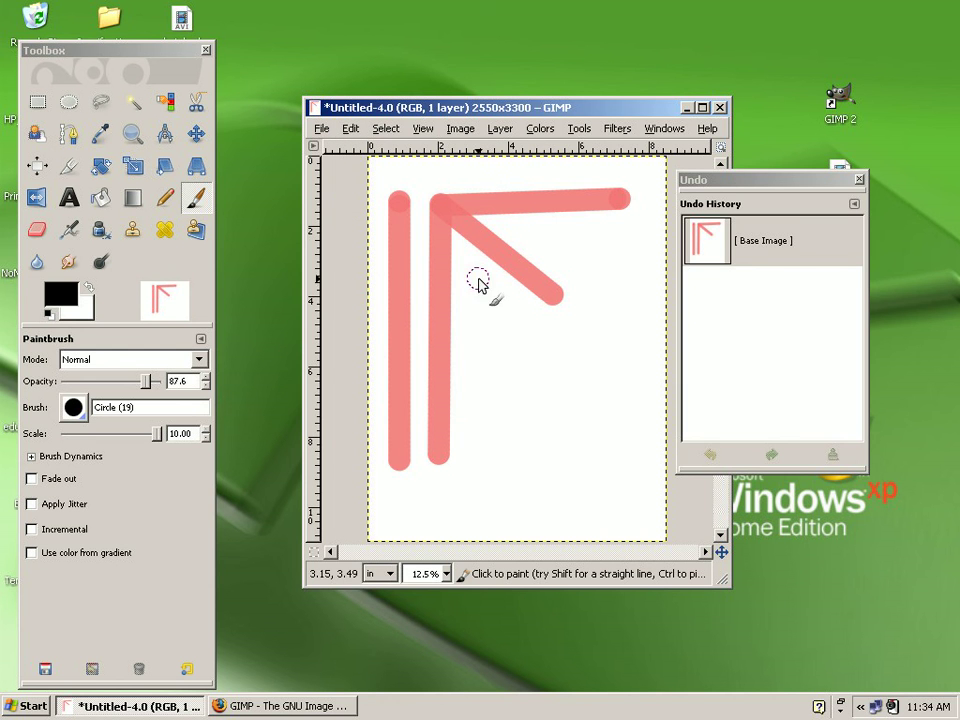
drag(618, 212, 616, 352)
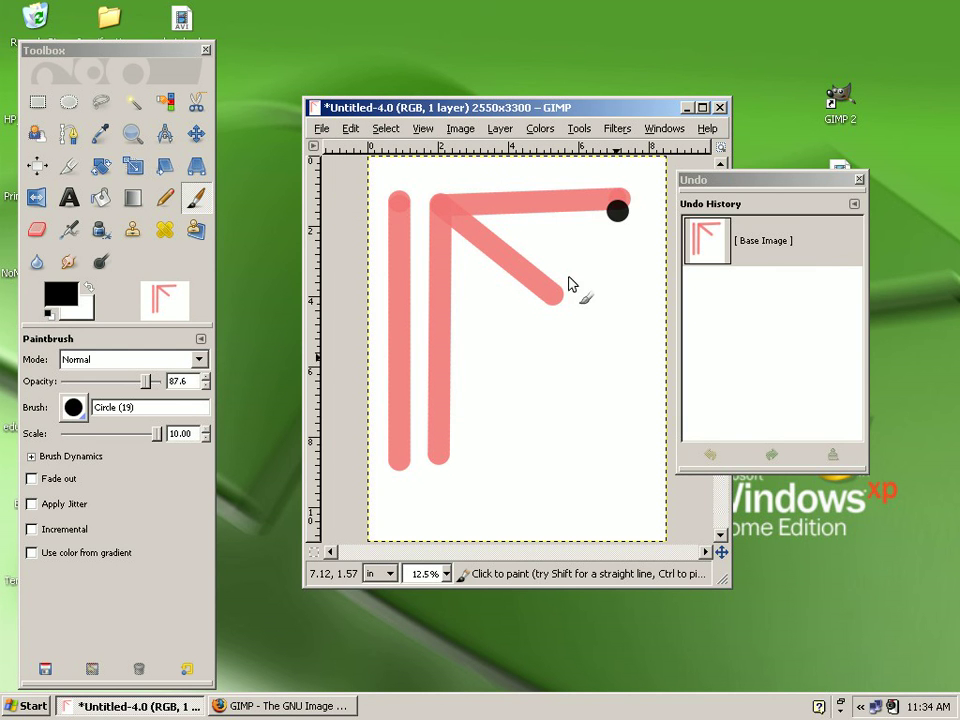
drag(576, 320, 480, 325)
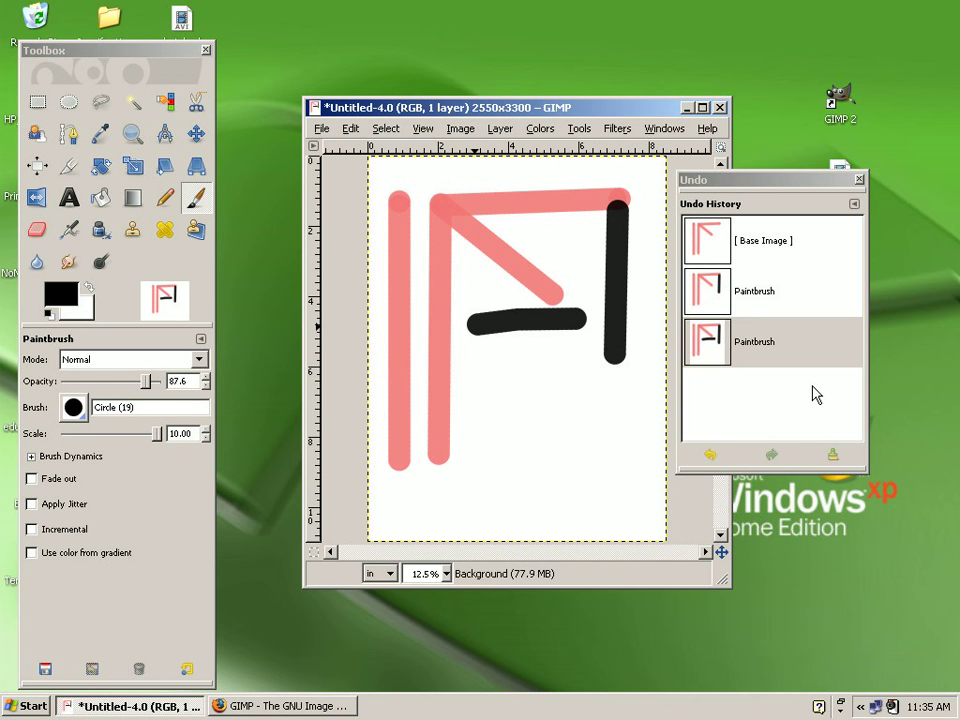
Clear the undo history again so [ Base Image ] includes both black strokes.
click(838, 457)
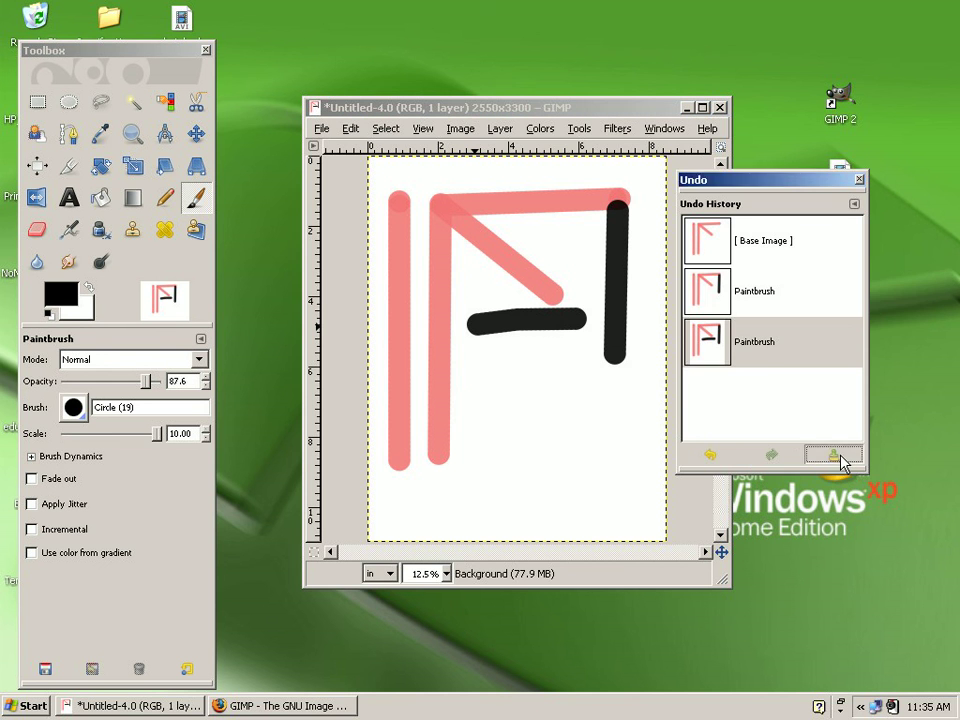
click(767, 394)
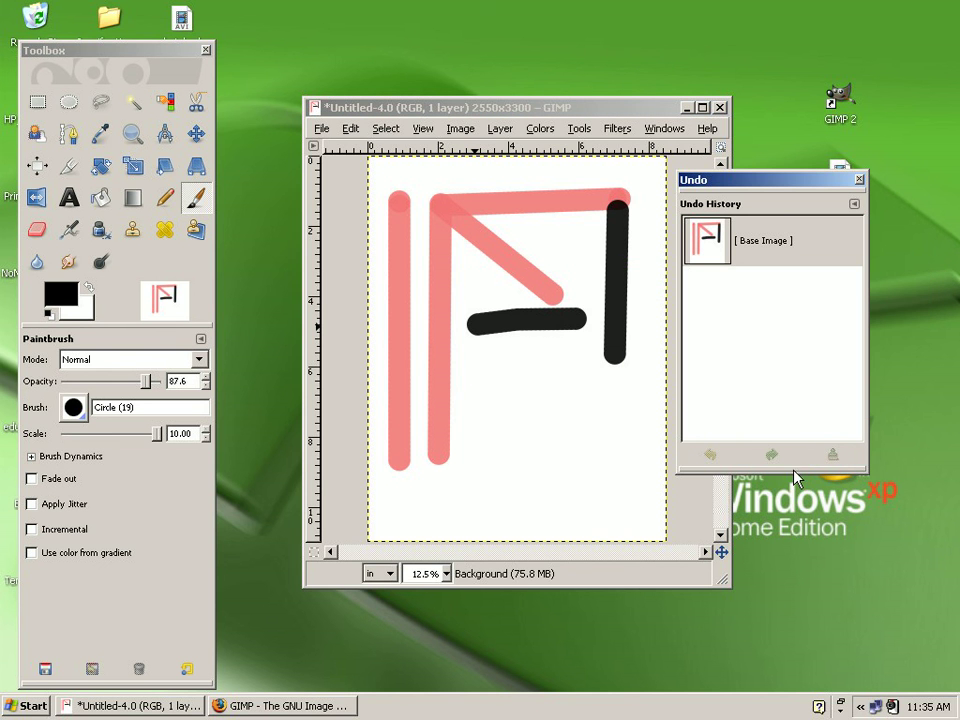
Use the Eraser at scale 10.00 to lighten the pink top-left corner.
click(38, 232)
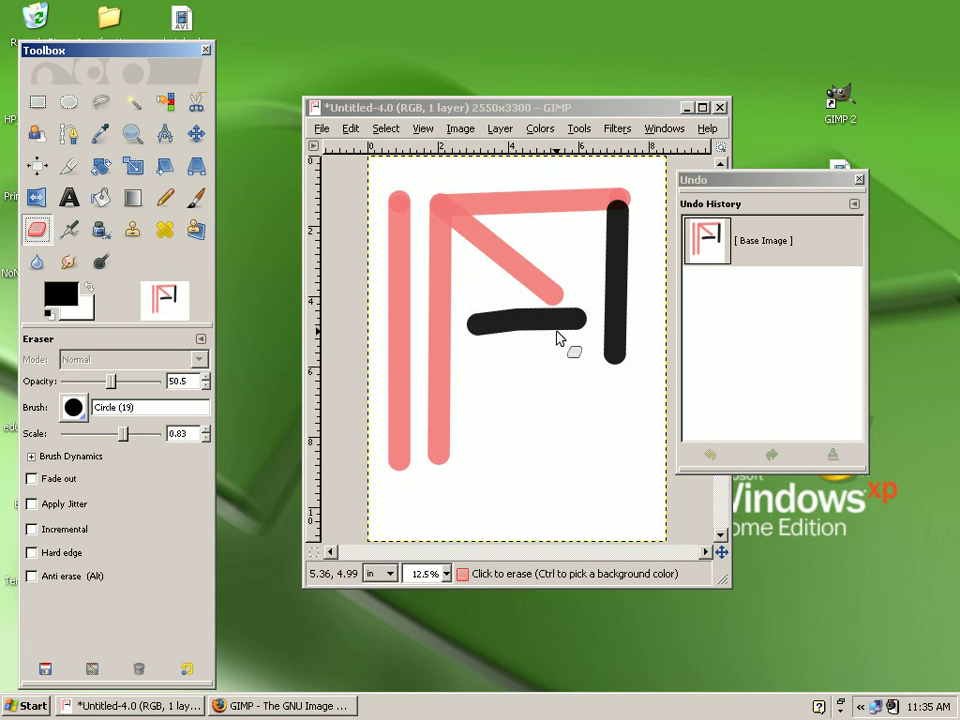
drag(123, 433, 229, 433)
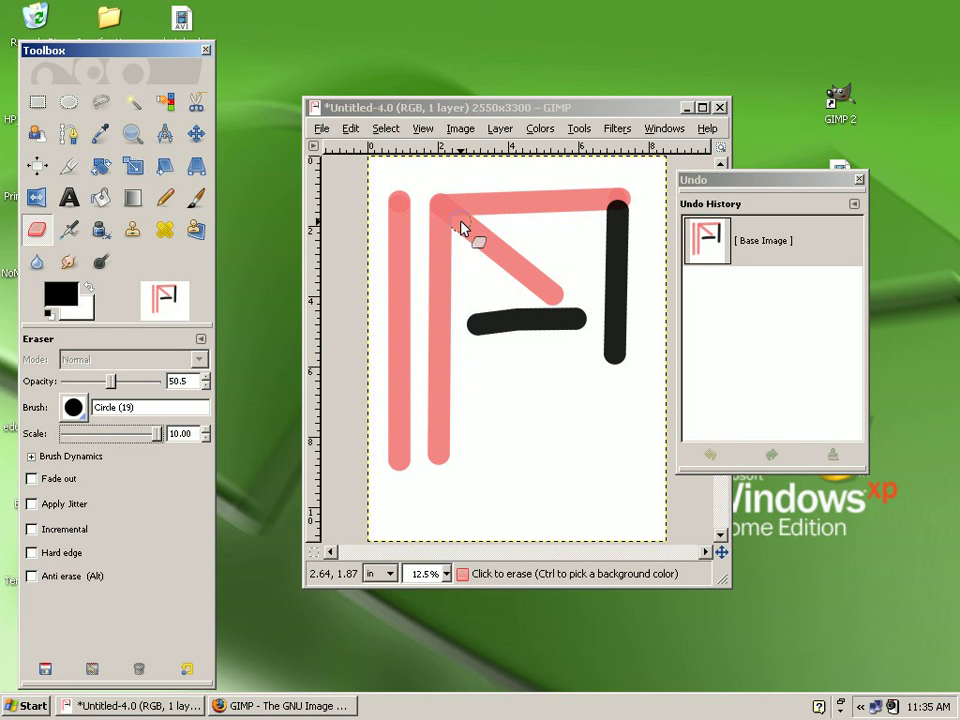
mouse_move(461, 228)
mouse_down()
mouse_move(461, 214)
mouse_move(459, 236)
mouse_move(444, 229)
mouse_up()
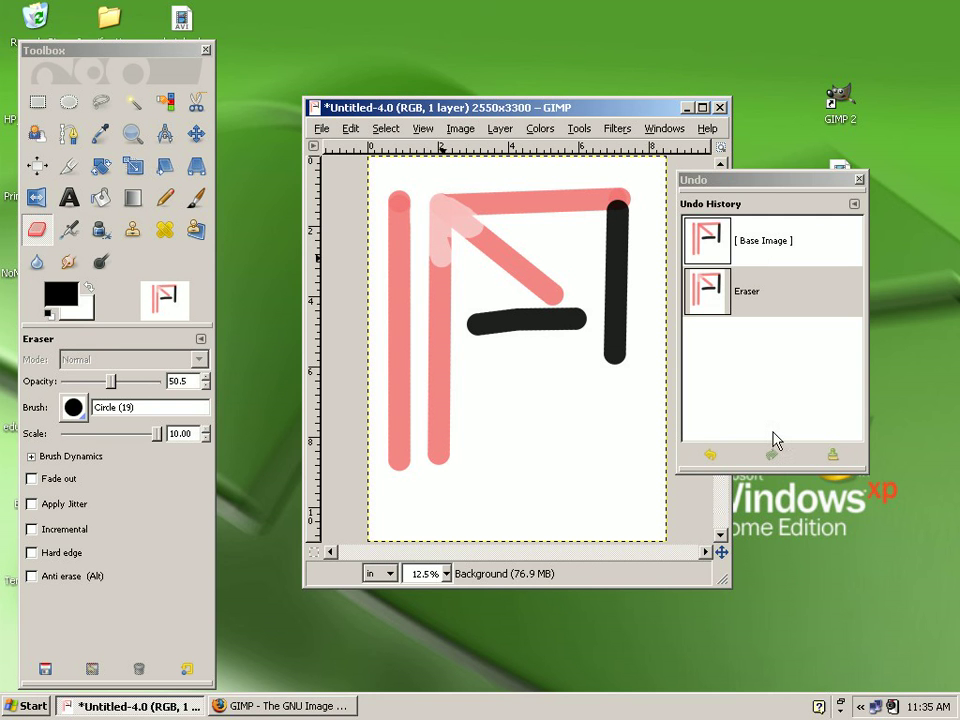
Clear the undo history once more, discarding the Eraser step.
click(832, 454)
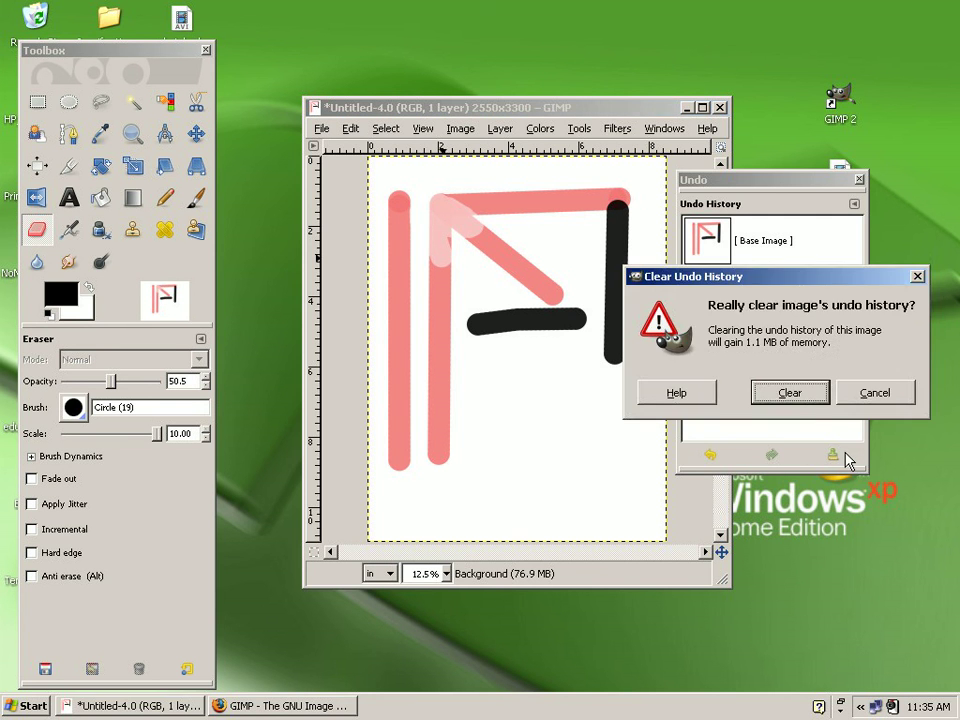
click(791, 392)
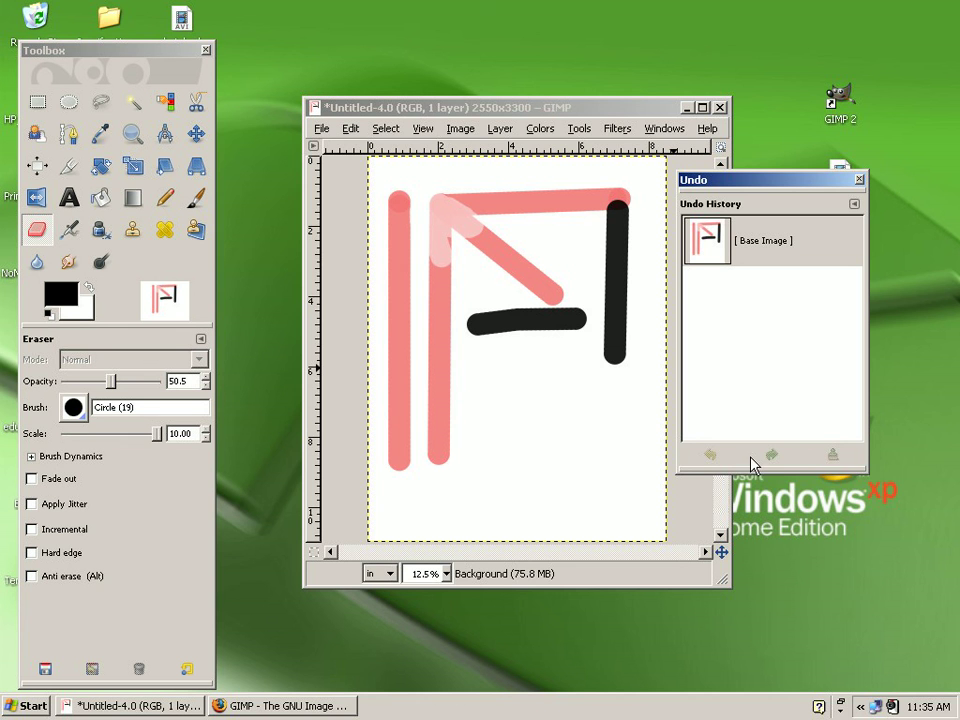